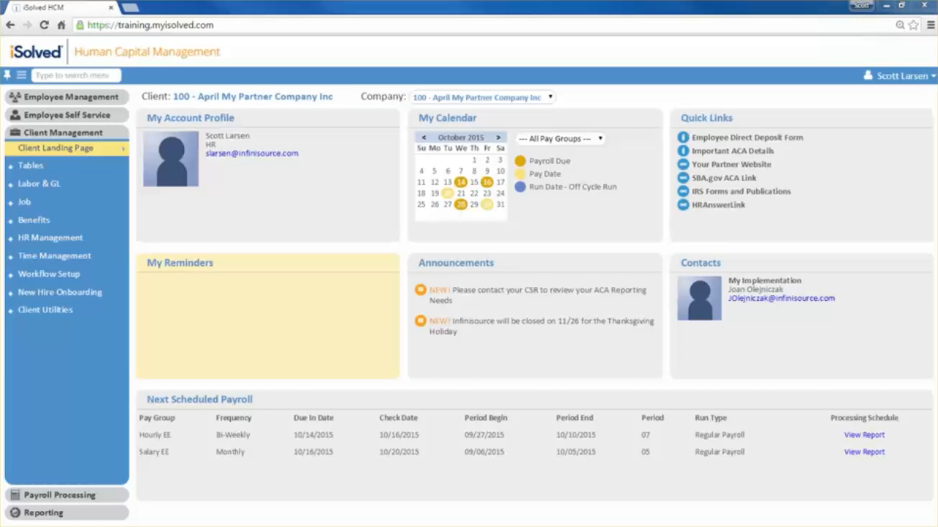
# - Open the client's onboarding templates and show the field categories of the OnBoarding - Hourly template
pyautogui.click(22, 295)
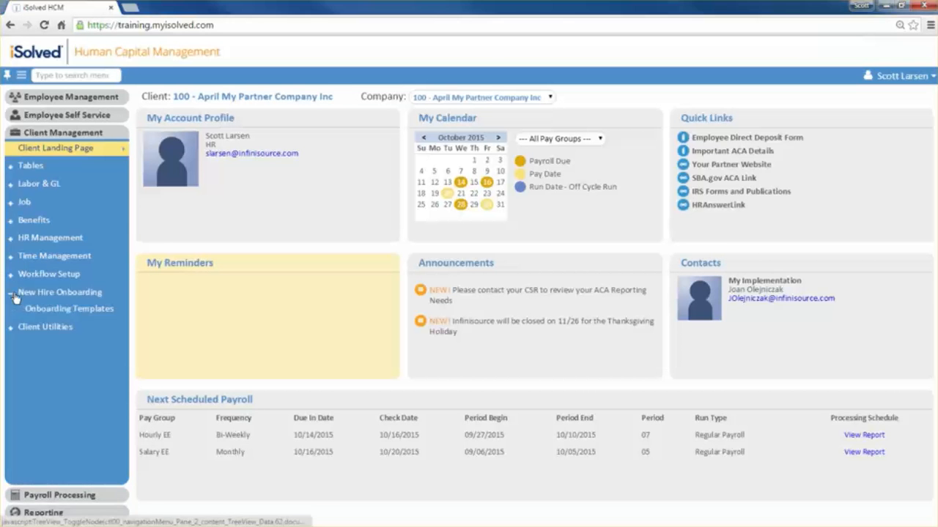
pyautogui.click(88, 310)
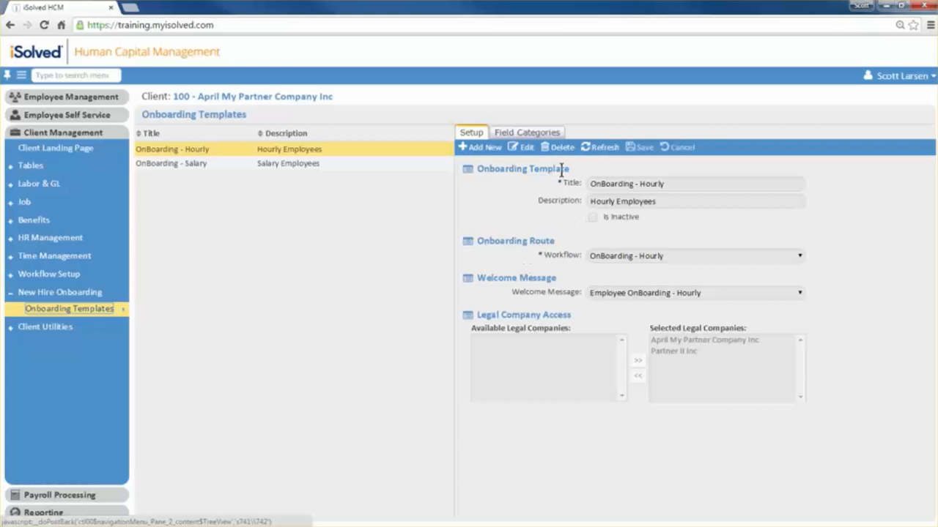
pyautogui.click(535, 133)
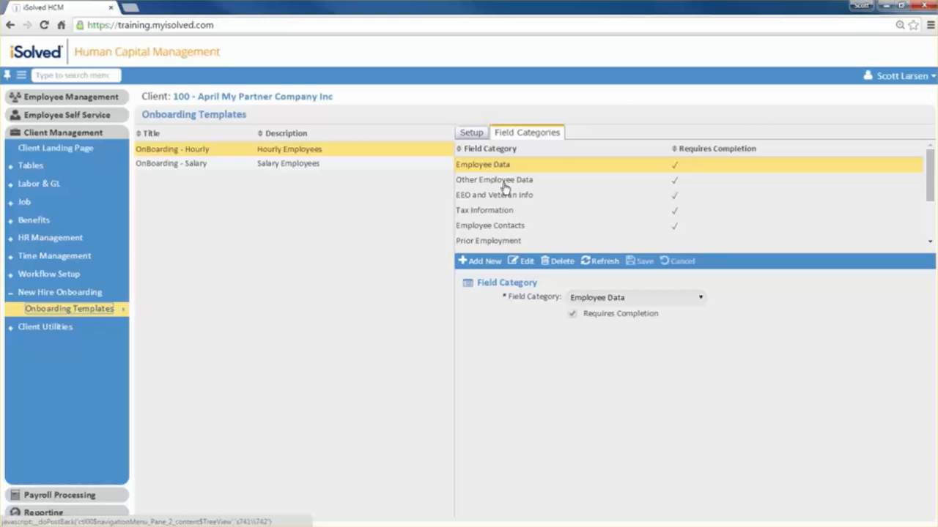
pyautogui.click(486, 263)
pyautogui.click(637, 298)
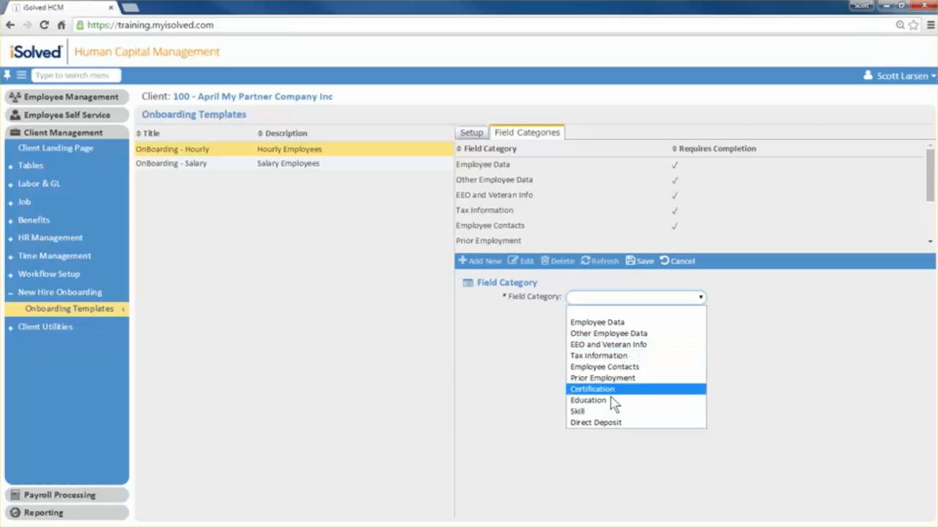
pyautogui.click(544, 421)
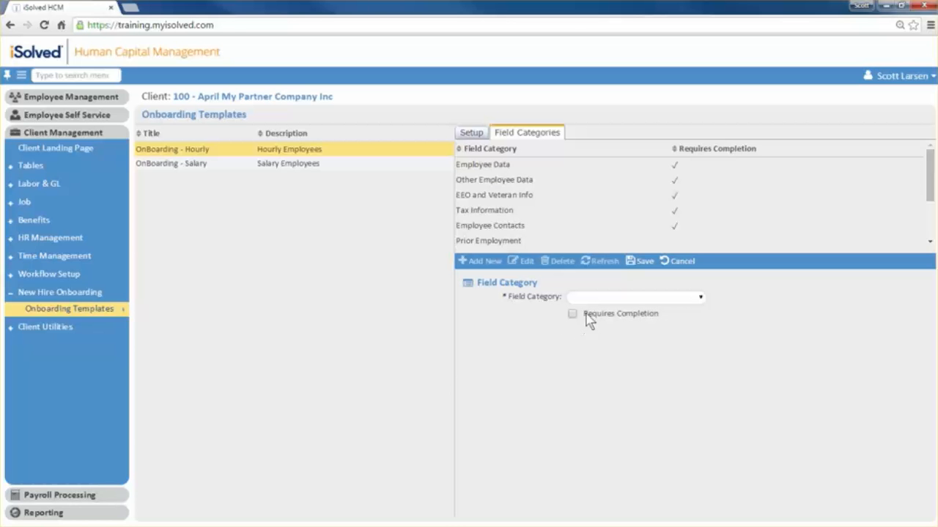
pyautogui.click(609, 305)
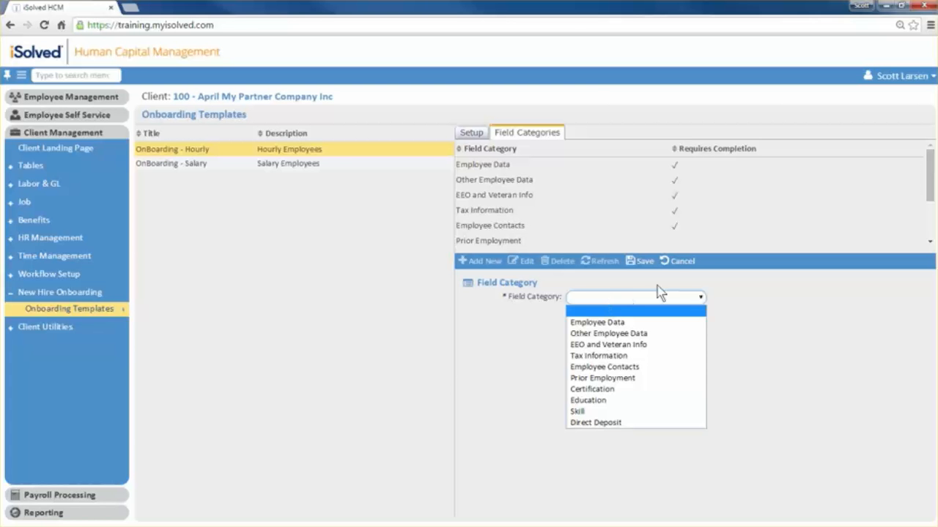
pyautogui.click(677, 261)
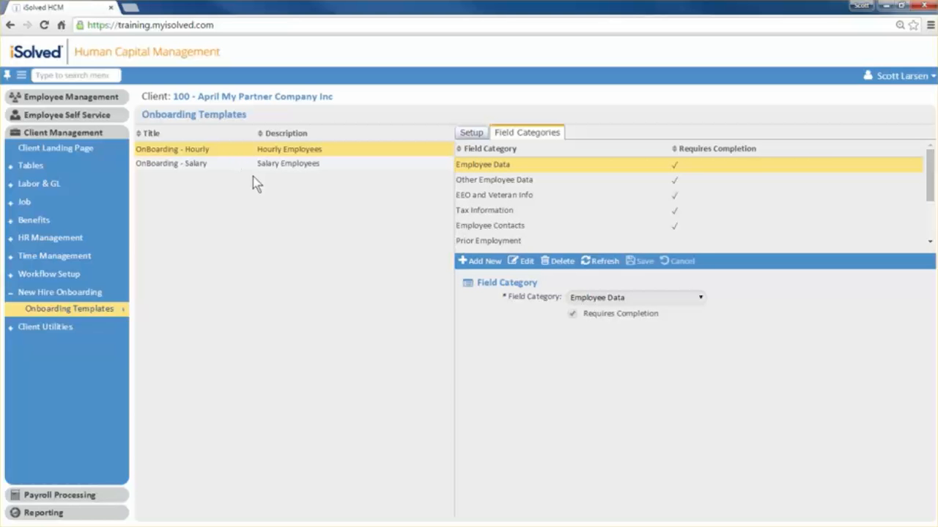
# - Initiate a new hire onboarding for April My Partner Company Inc at work location CA - INGLEWOOD, CA with the OnBoarding - Hourly template
pyautogui.click(92, 96)
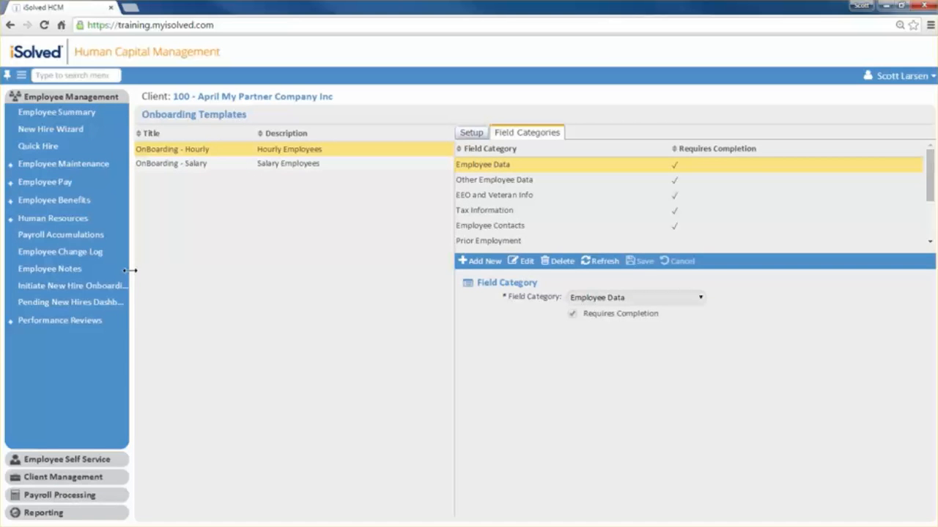
pyautogui.moveTo(130, 258); pyautogui.dragTo(149, 258)
pyautogui.click(113, 289)
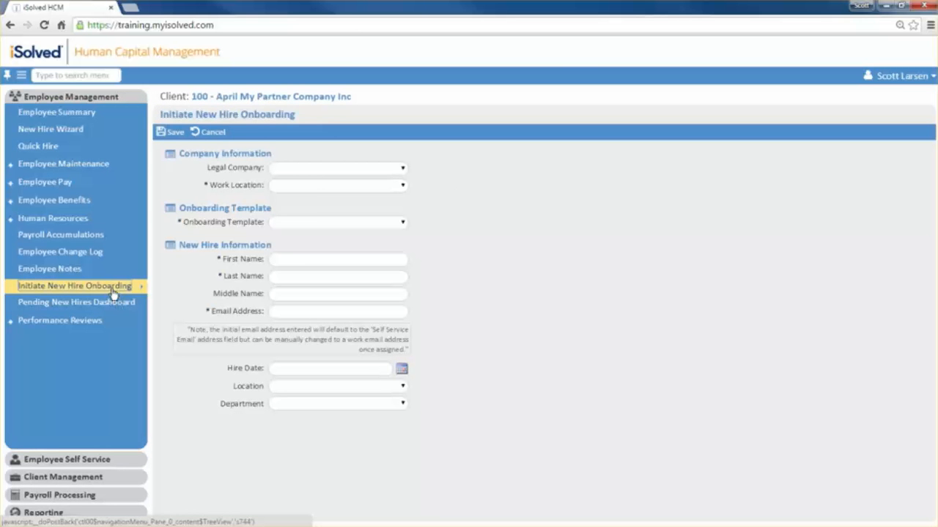
pyautogui.click(313, 172)
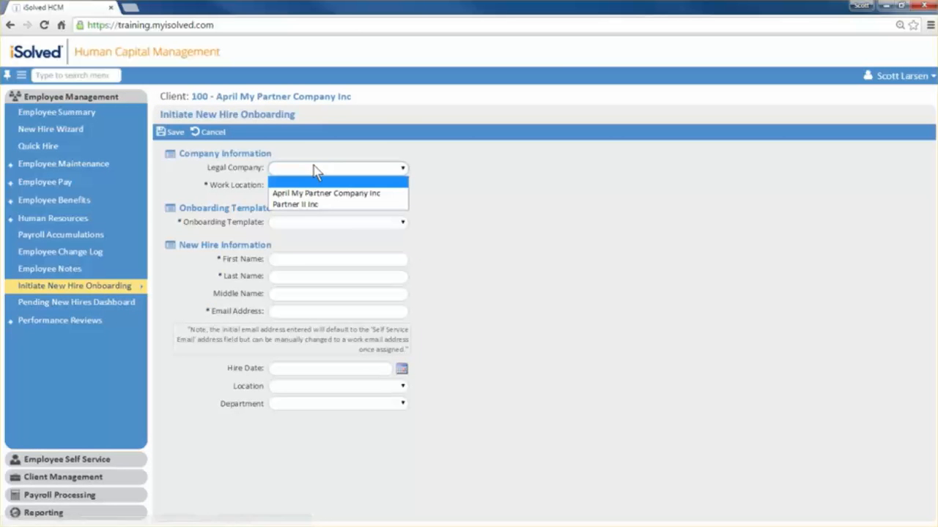
pyautogui.click(325, 193)
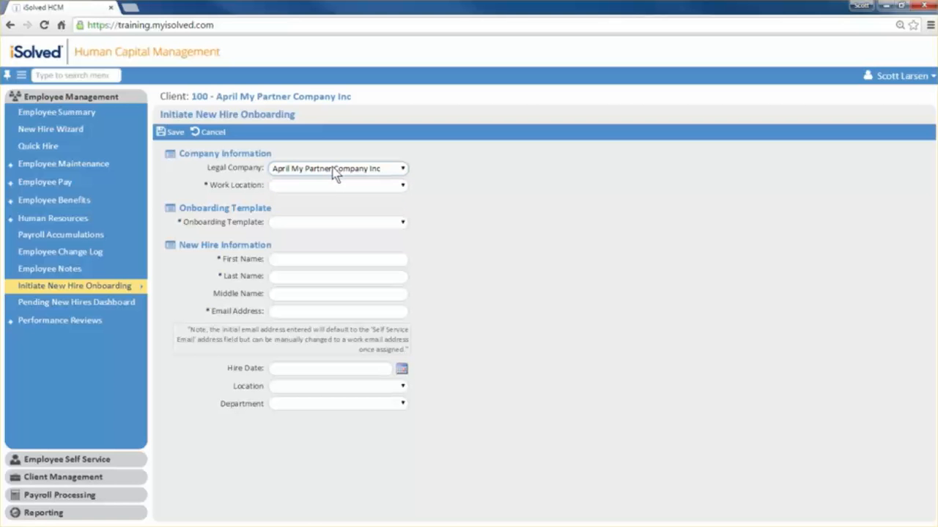
pyautogui.click(335, 186)
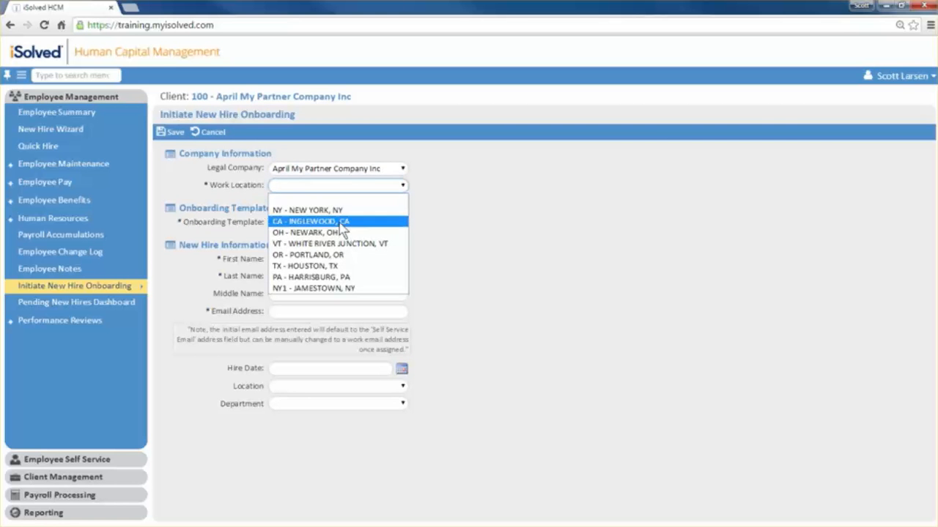
pyautogui.click(339, 221)
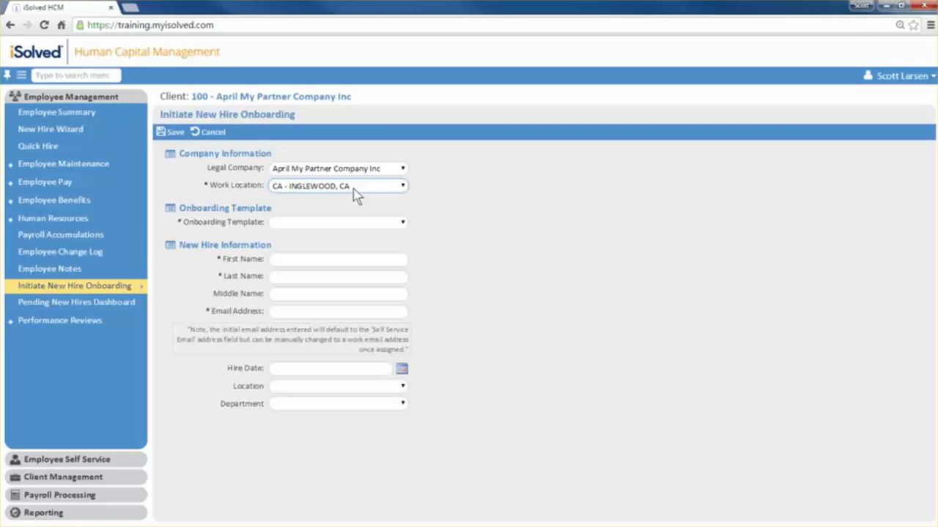
pyautogui.click(402, 223)
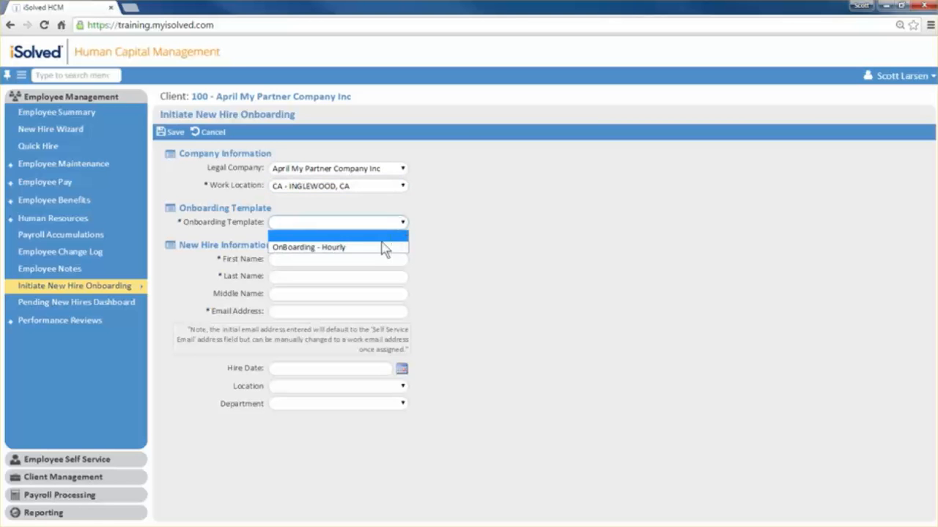
pyautogui.click(382, 247)
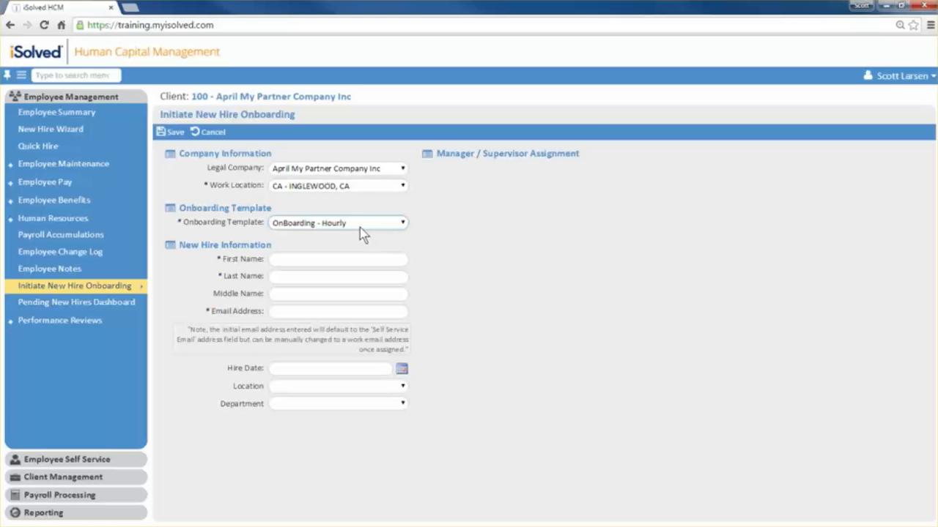
# - Enter the new hire's name and email address, hire date 11/6/2015, location CA - California Location and department 101 - Accounting
pyautogui.click(328, 259)
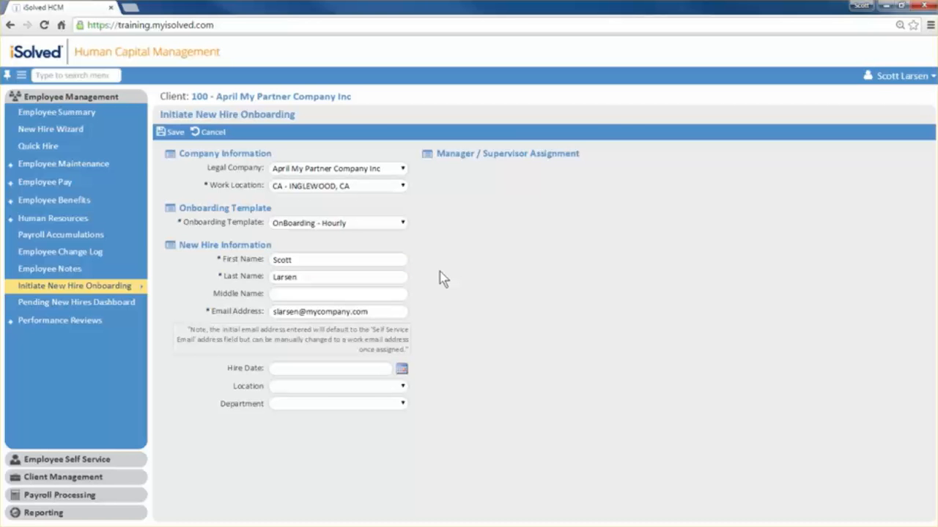
pyautogui.click(402, 368)
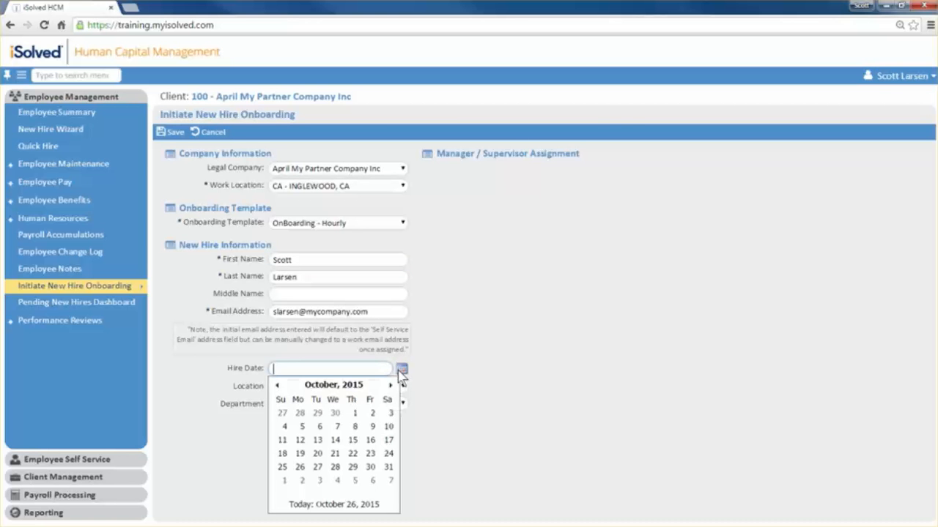
pyautogui.click(373, 481)
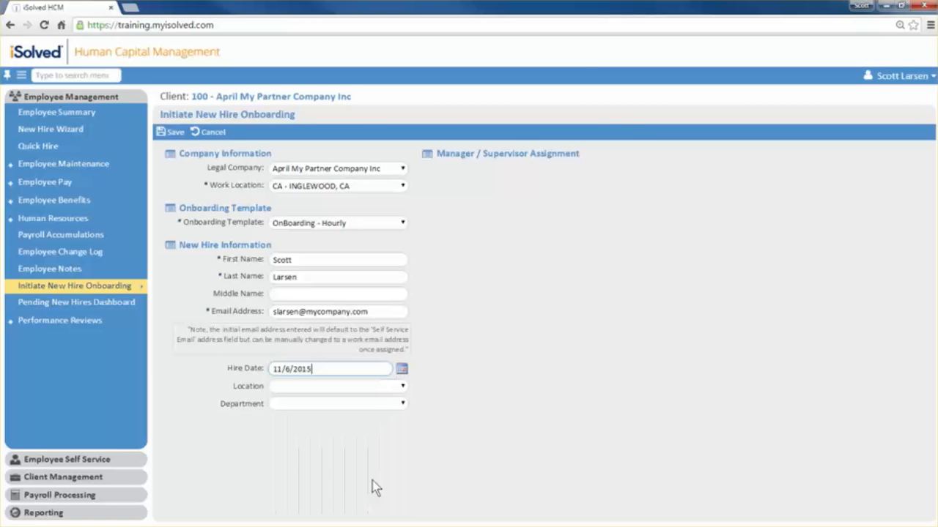
pyautogui.click(382, 388)
pyautogui.click(369, 410)
pyautogui.click(372, 405)
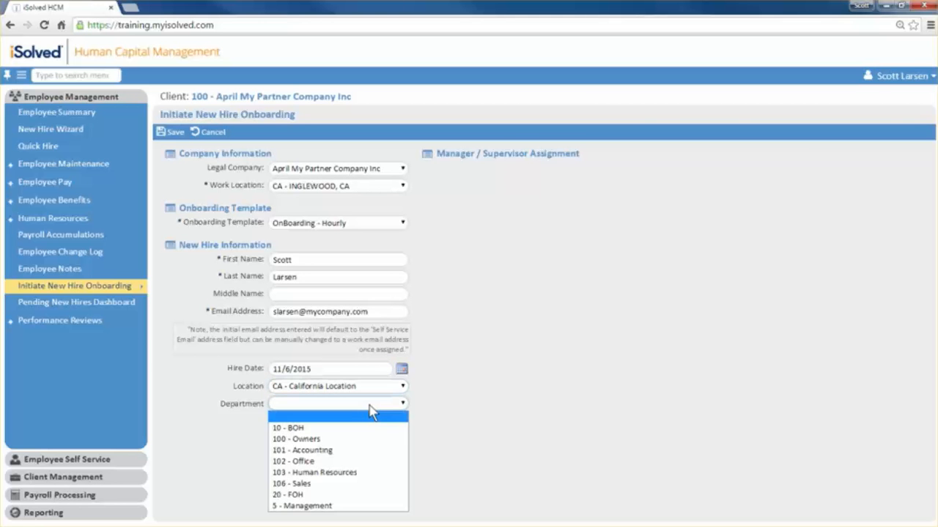
pyautogui.click(327, 451)
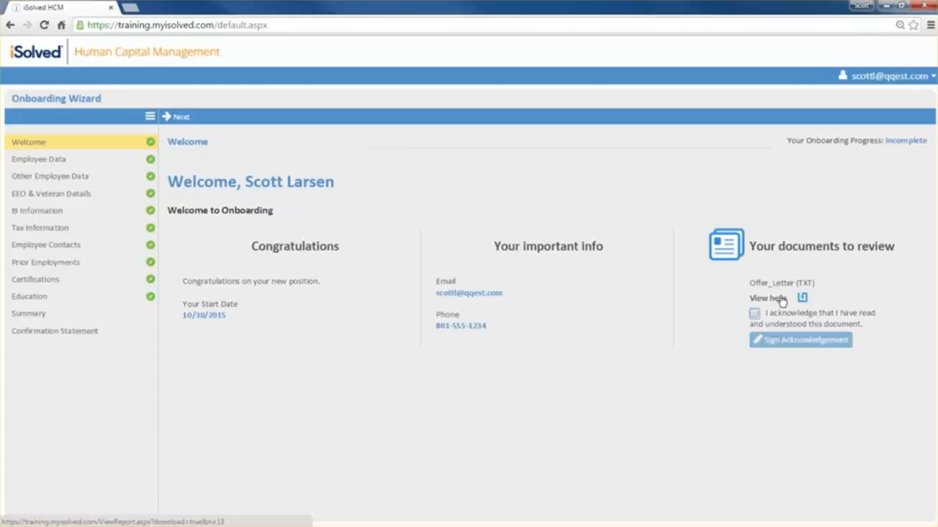
# - Go through the new hire's Onboarding Wizard pages from Employee Data to Prior Employments and open the Confirmation Statement
pyautogui.click(177, 117)
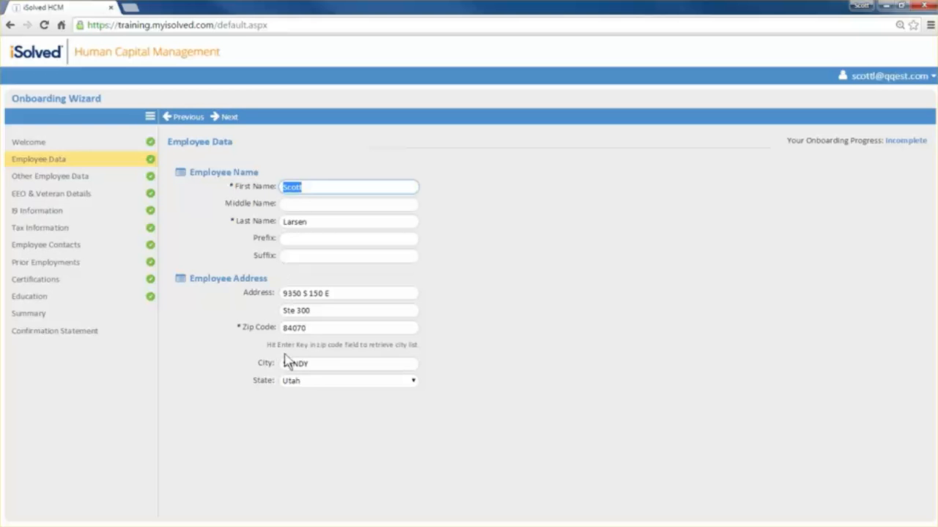
pyautogui.click(227, 117)
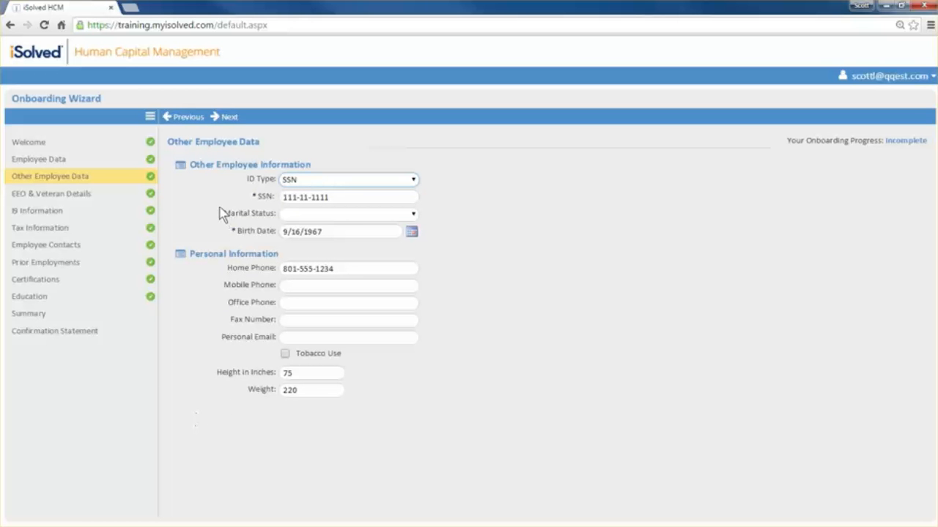
pyautogui.click(225, 117)
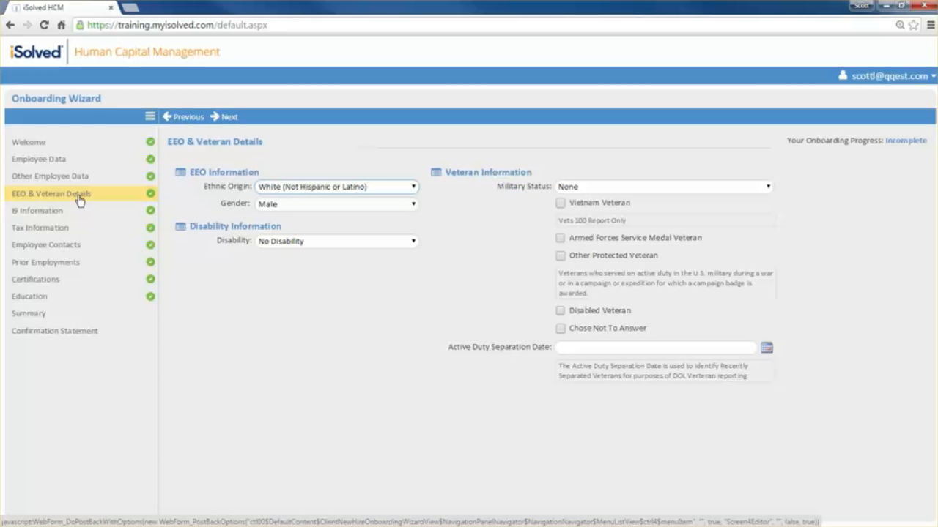
pyautogui.click(228, 119)
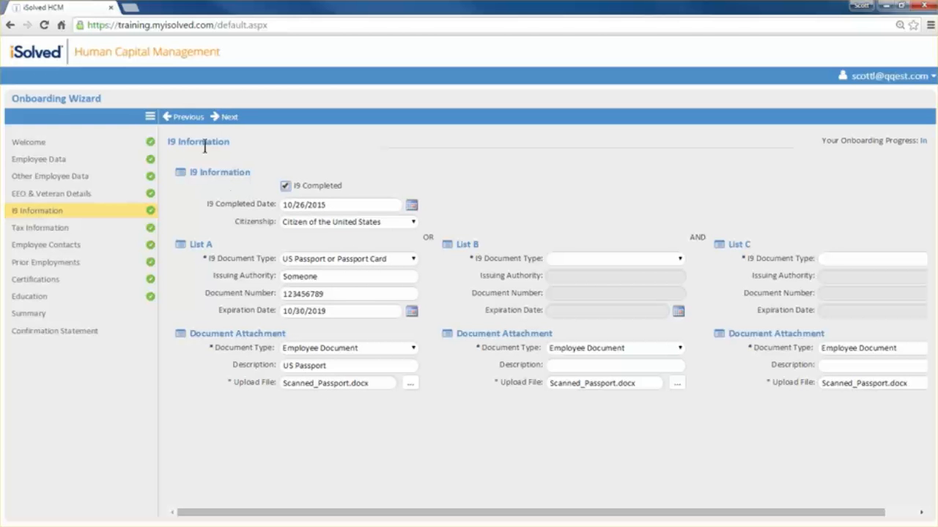
pyautogui.click(227, 117)
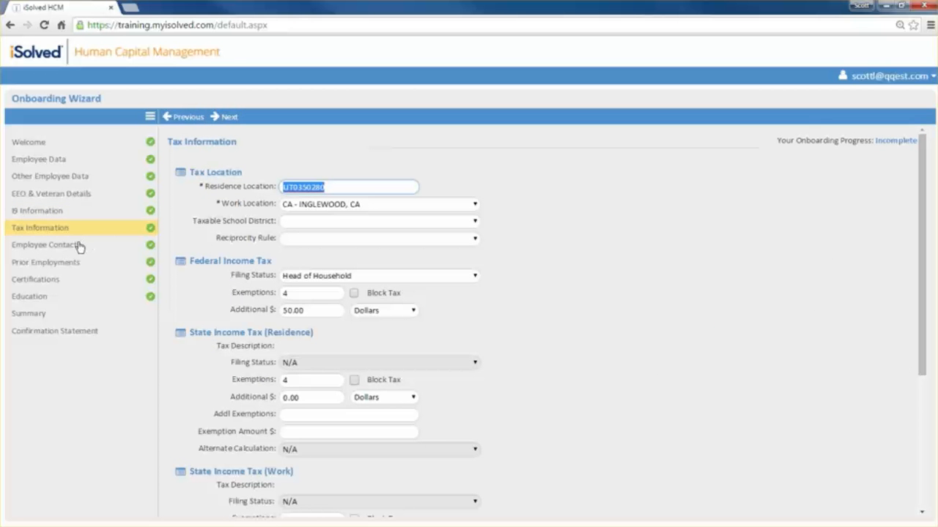
pyautogui.click(226, 118)
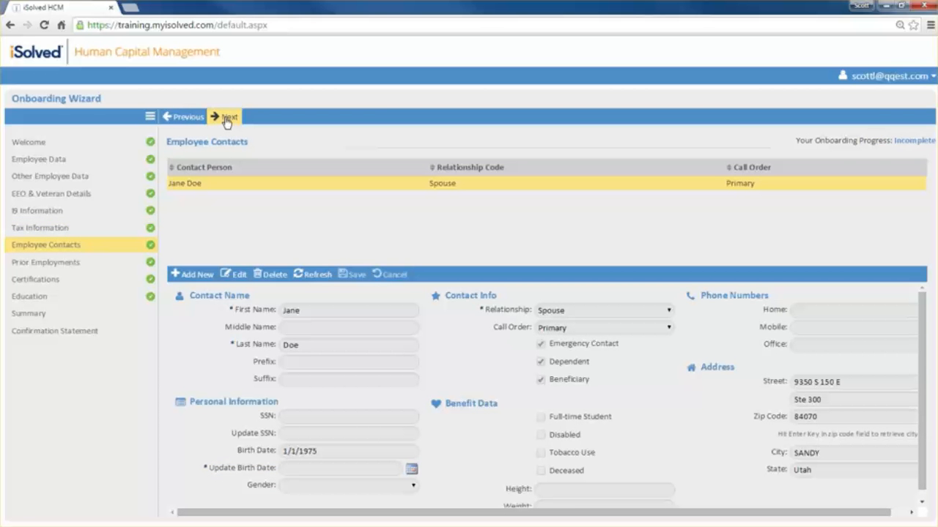
pyautogui.click(226, 119)
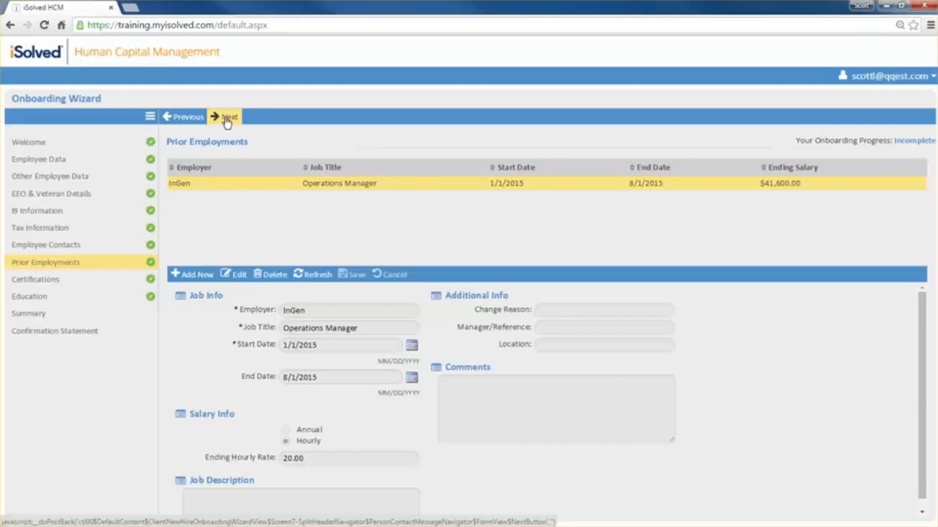
pyautogui.click(35, 335)
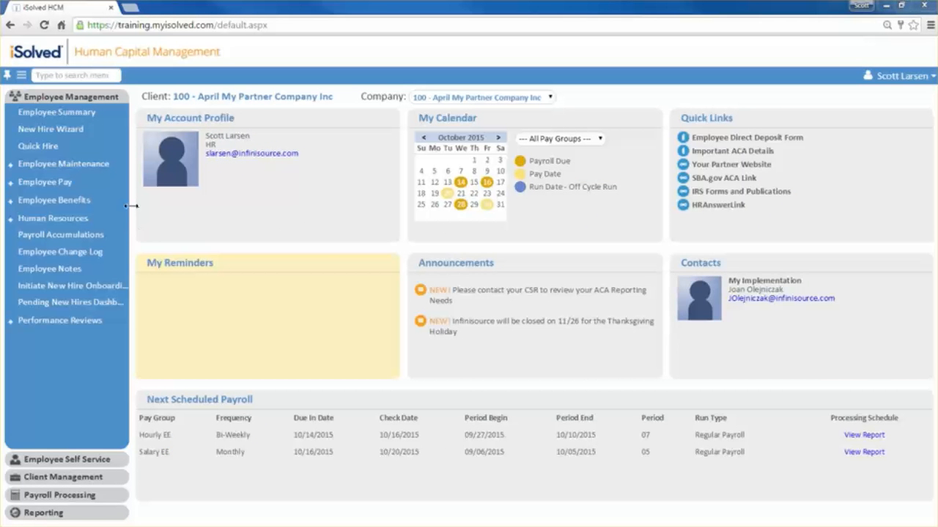
# - From the Pending New Hires Dashboard, open the Quick Hire form for the employee marked Complete - Transaction Approved and review its prefilled data
pyautogui.moveTo(130, 206); pyautogui.dragTo(169, 205)
pyautogui.click(110, 302)
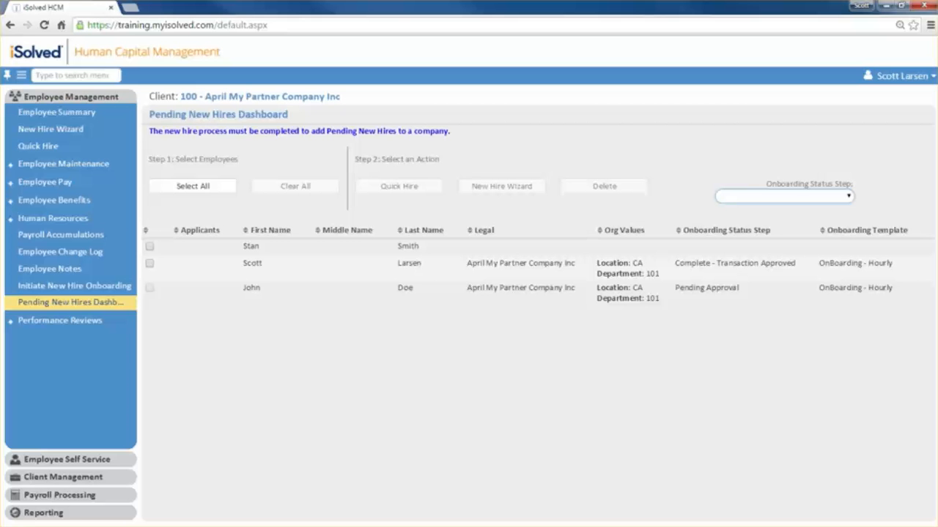
pyautogui.click(150, 264)
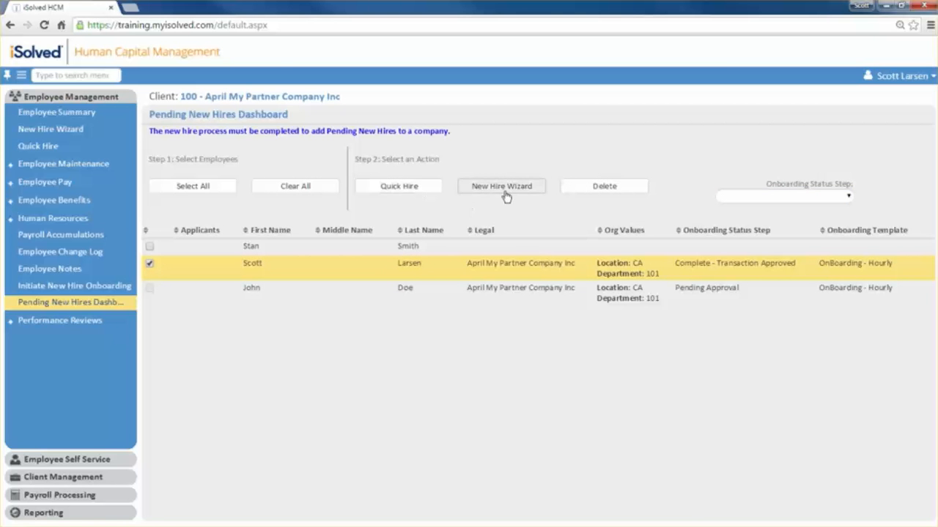
pyautogui.click(424, 189)
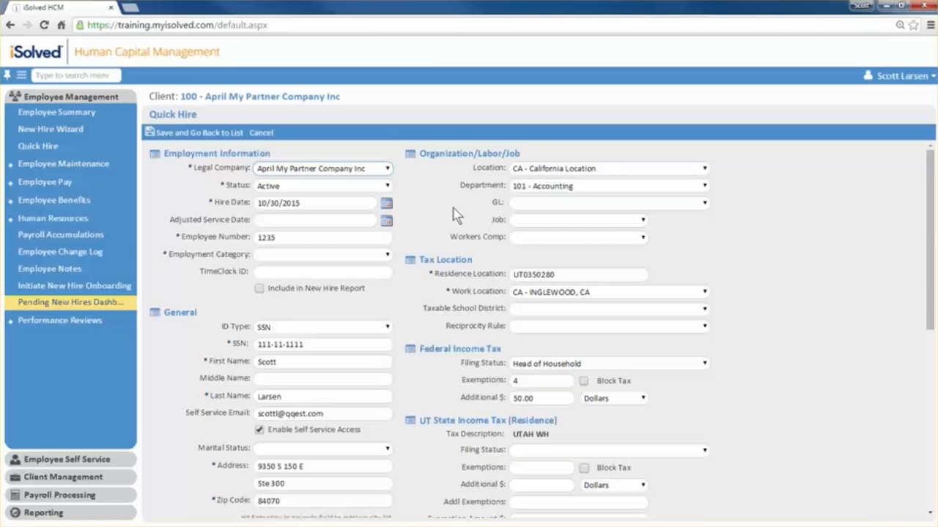
pyautogui.scroll(-5, 424, 281)
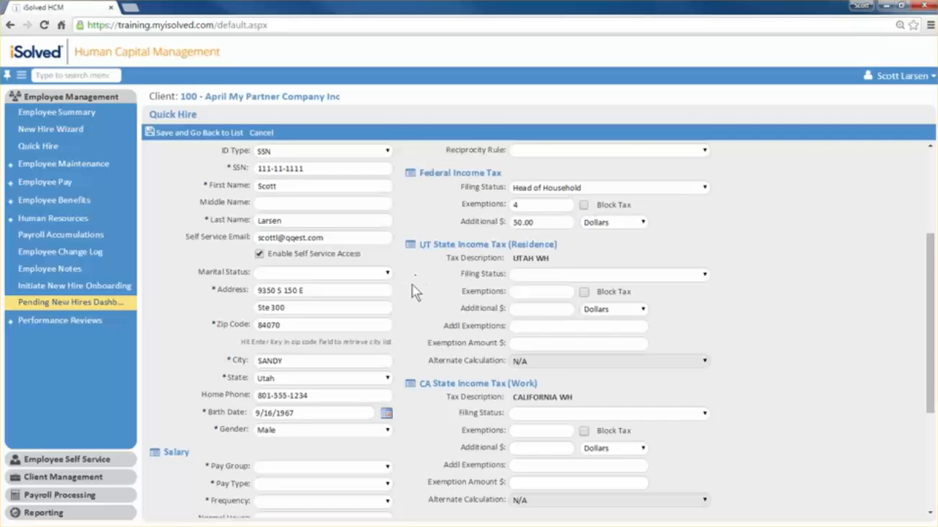
pyautogui.scroll(-2, 414, 291)
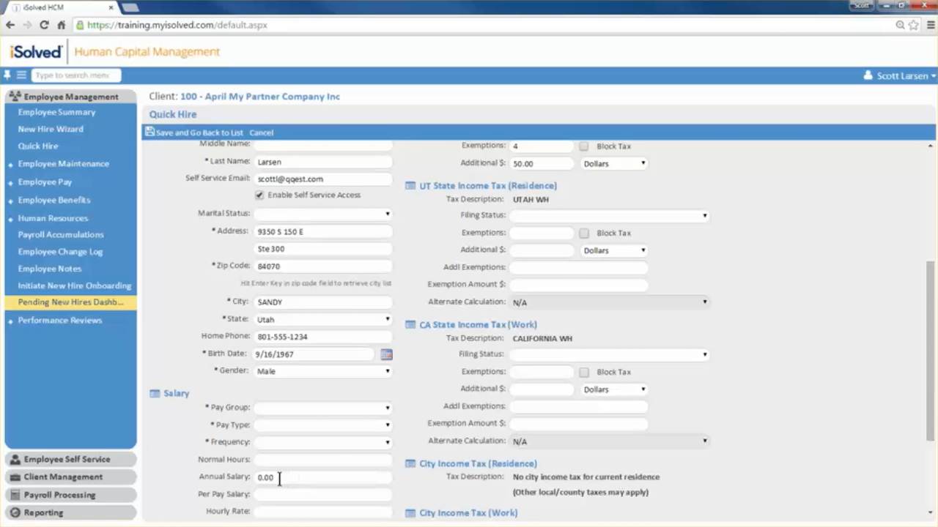